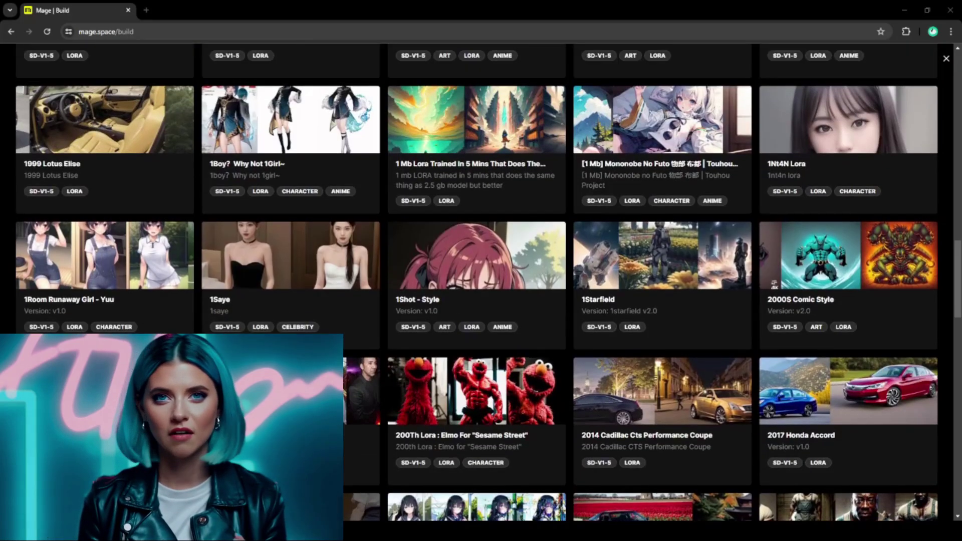
Step: Scroll through the model list, then close it and return to the home page
{"action": "scroll", "coordinate": [360, 405], "scroll_direction": "up", "scroll_amount": 7}
{"action": "scroll", "coordinate": [362, 409], "scroll_direction": "up", "scroll_amount": 15}
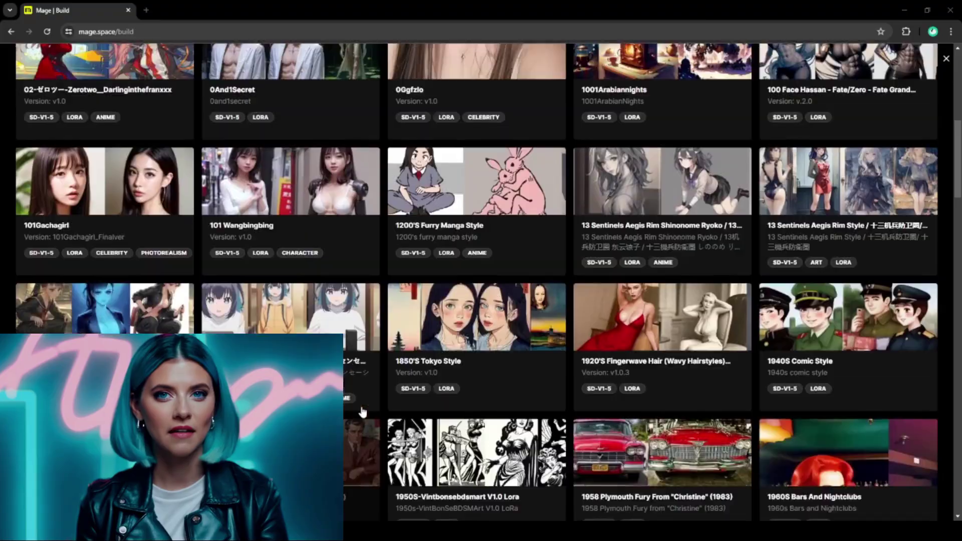
{"action": "scroll", "coordinate": [368, 415], "scroll_direction": "down", "scroll_amount": 20}
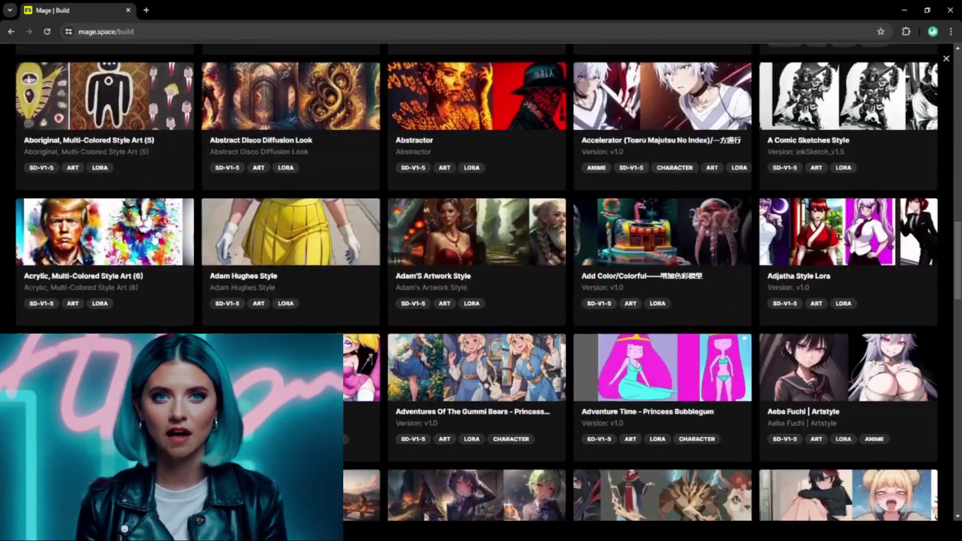
{"action": "scroll", "coordinate": [154, 240], "scroll_direction": "down", "scroll_amount": 15}
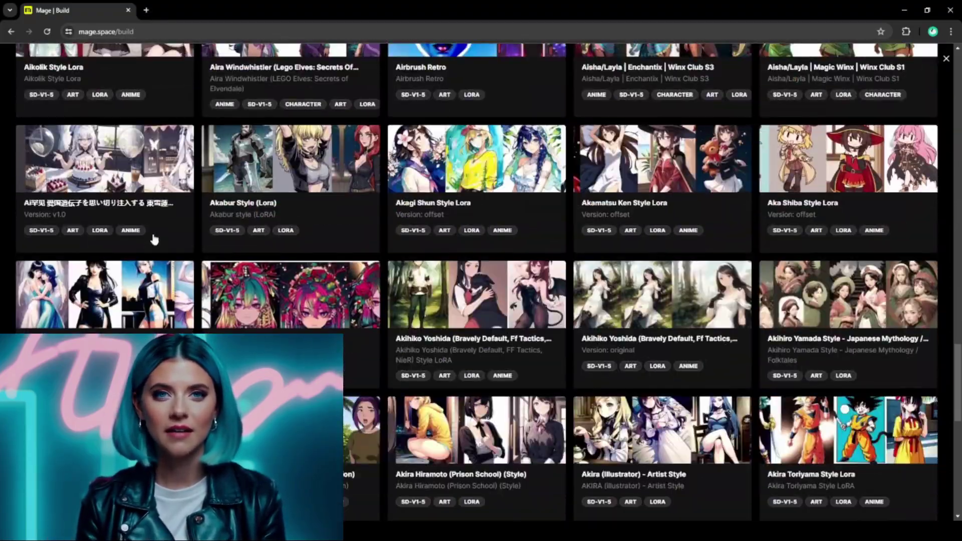
{"action": "scroll", "coordinate": [155, 241], "scroll_direction": "down", "scroll_amount": 6}
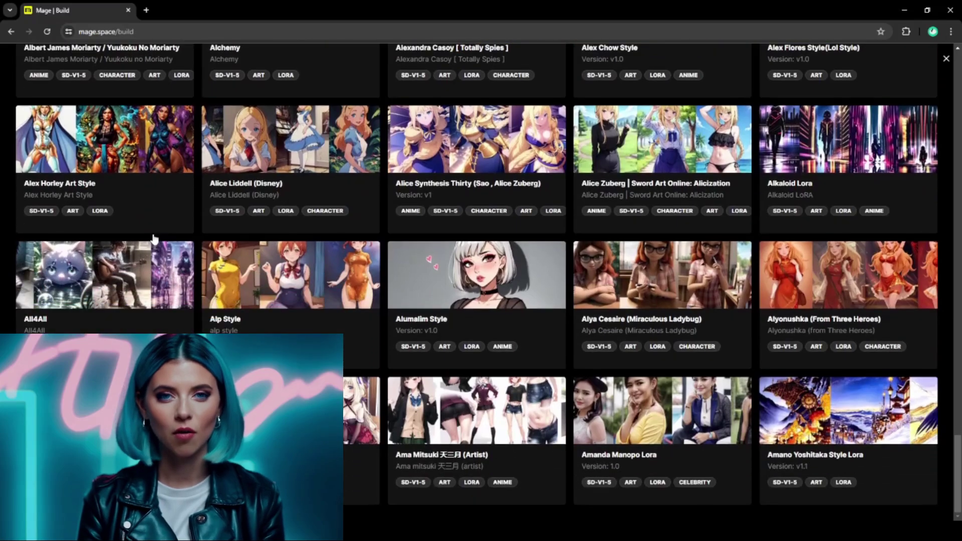
{"action": "scroll", "coordinate": [381, 400], "scroll_direction": "up", "scroll_amount": 10}
{"action": "scroll", "coordinate": [381, 403], "scroll_direction": "down", "scroll_amount": 15}
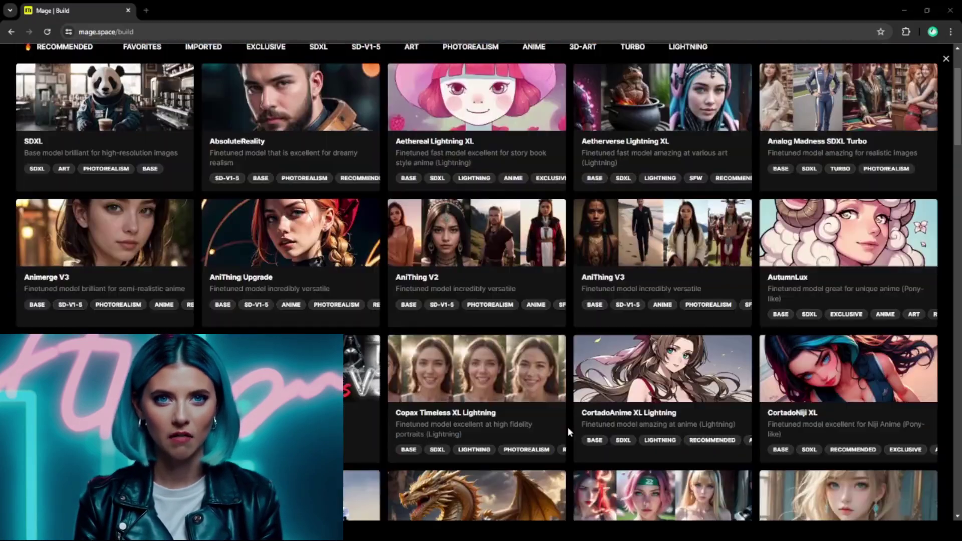
{"action": "scroll", "coordinate": [567, 427], "scroll_direction": "down", "scroll_amount": 3}
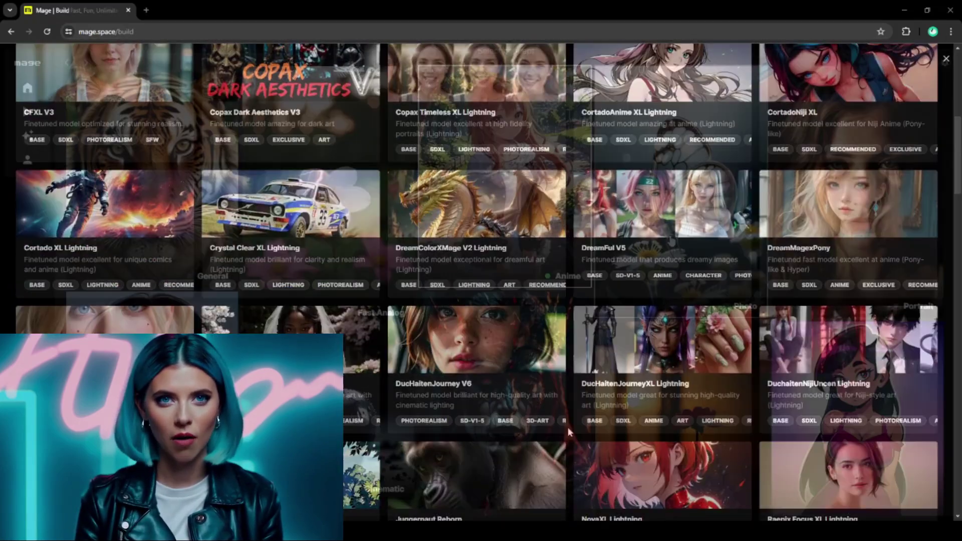
{"action": "key", "text": "Escape"}
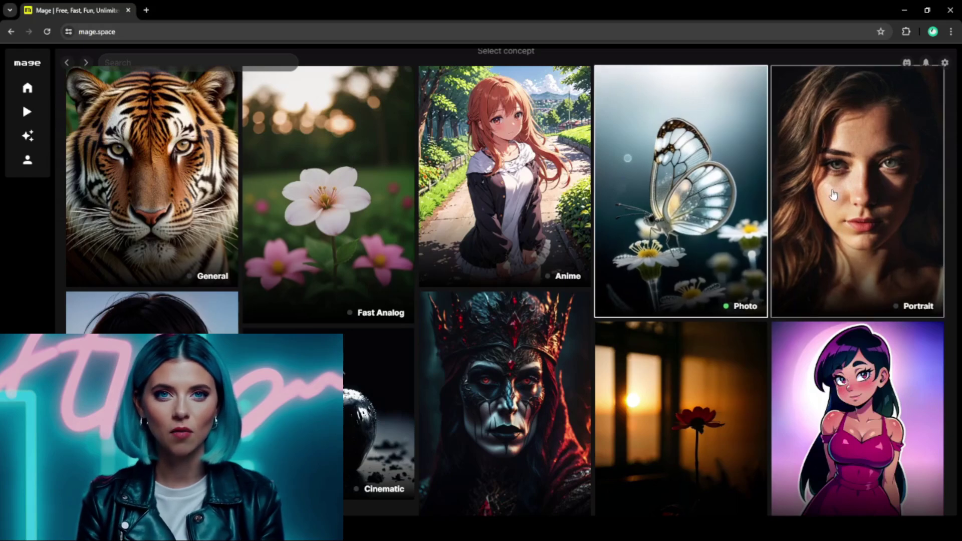
Step: Generate a Portrait-concept image from the pasted teal-hair neon nightclub prompt
{"action": "left_click", "coordinate": [894, 232]}
{"action": "scroll", "coordinate": [894, 232], "scroll_direction": "up", "scroll_amount": 2}
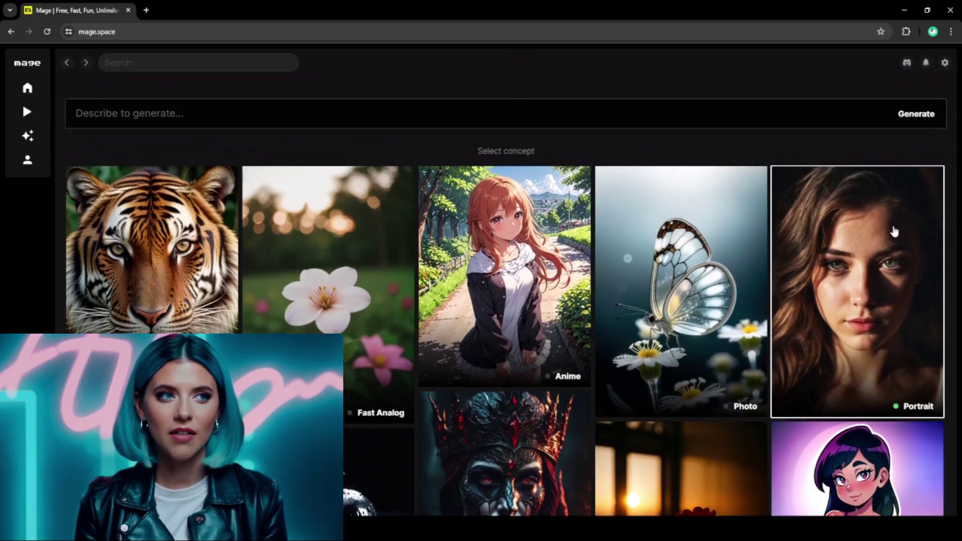
{"action": "left_click", "coordinate": [701, 114]}
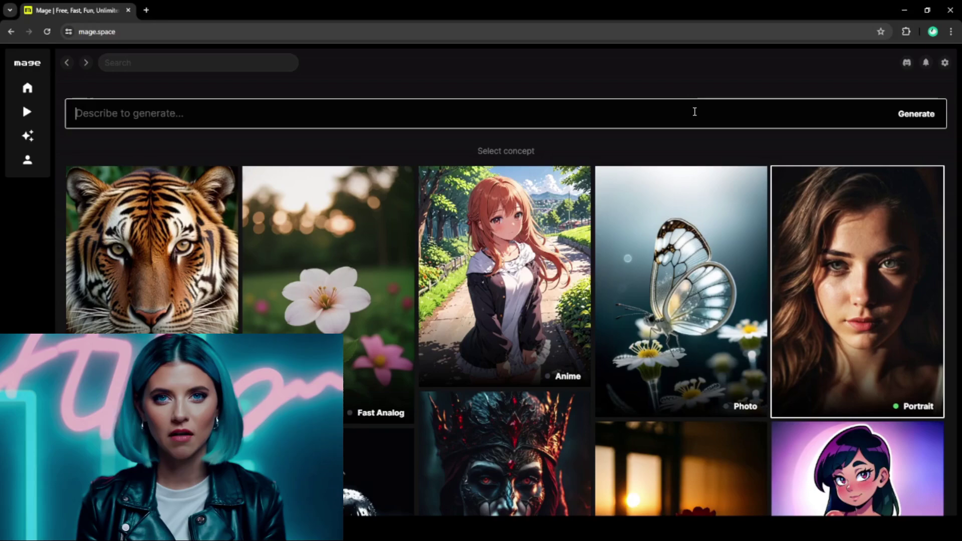
{"action": "type", "text": "Upper body shot, a beautiful young woman with shoulder-length teal hair, joyful expression, wearing a leather jacket, in a nightclub, vibrant neon lighting"}
{"action": "left_click", "coordinate": [914, 113]}
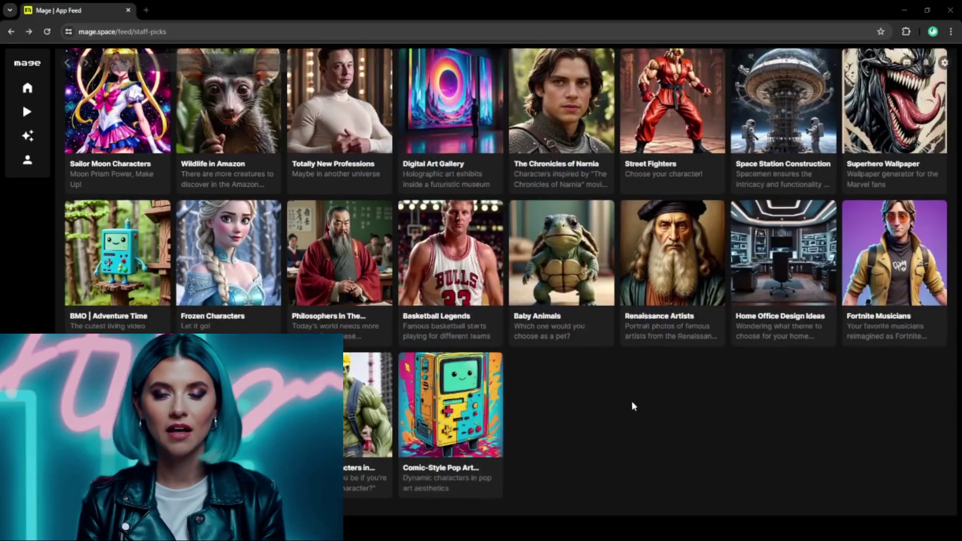
Step: Scroll up the staff-picked fast apps feed and open the Pixel Art Sunset card
{"action": "scroll", "coordinate": [631, 405], "scroll_direction": "up", "scroll_amount": 5}
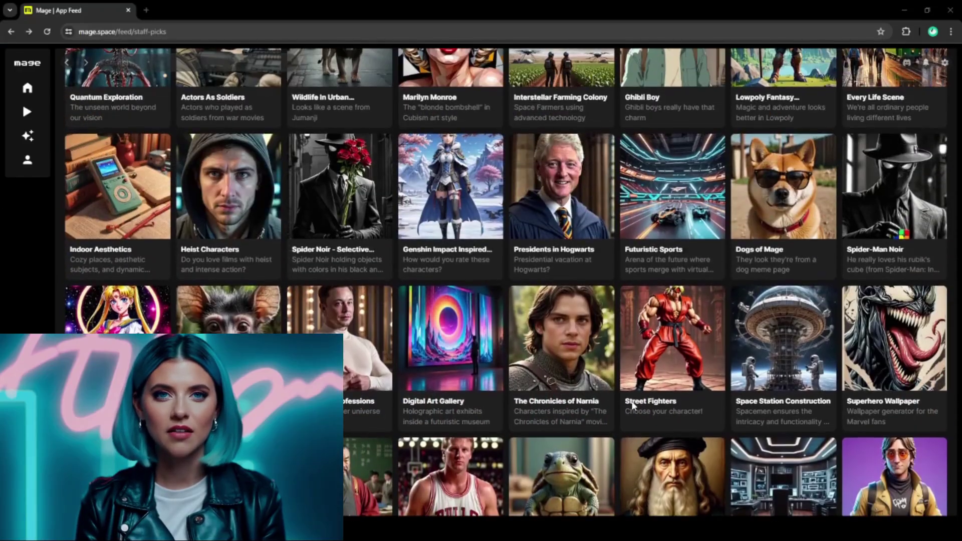
{"action": "scroll", "coordinate": [631, 404], "scroll_direction": "up", "scroll_amount": 5}
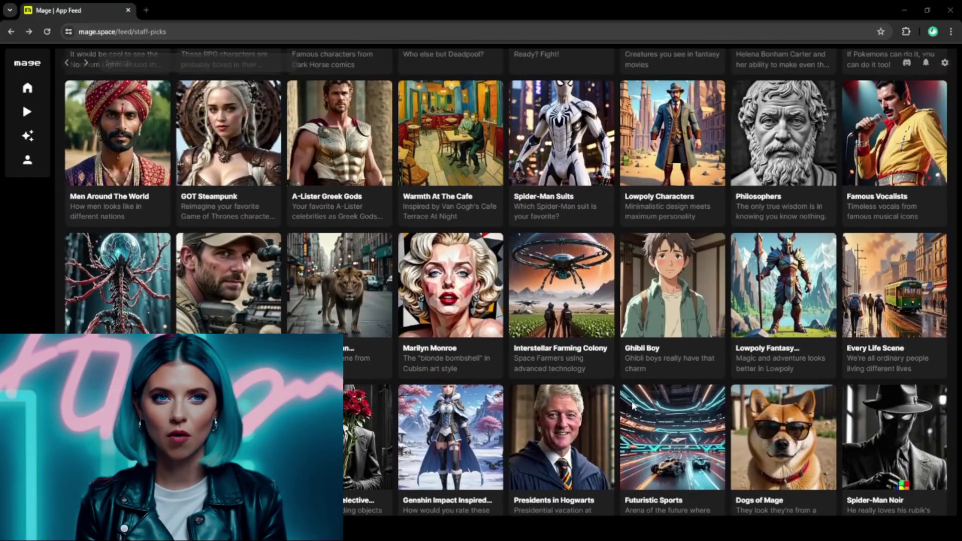
{"action": "scroll", "coordinate": [632, 406], "scroll_direction": "up", "scroll_amount": 5}
{"action": "scroll", "coordinate": [632, 406], "scroll_direction": "up", "scroll_amount": 5}
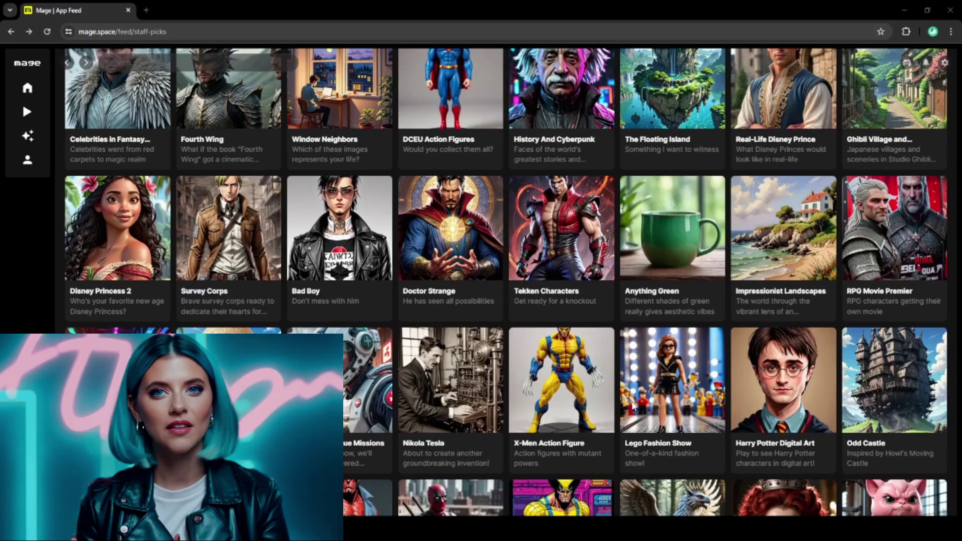
{"action": "scroll", "coordinate": [632, 406], "scroll_direction": "up", "scroll_amount": 10}
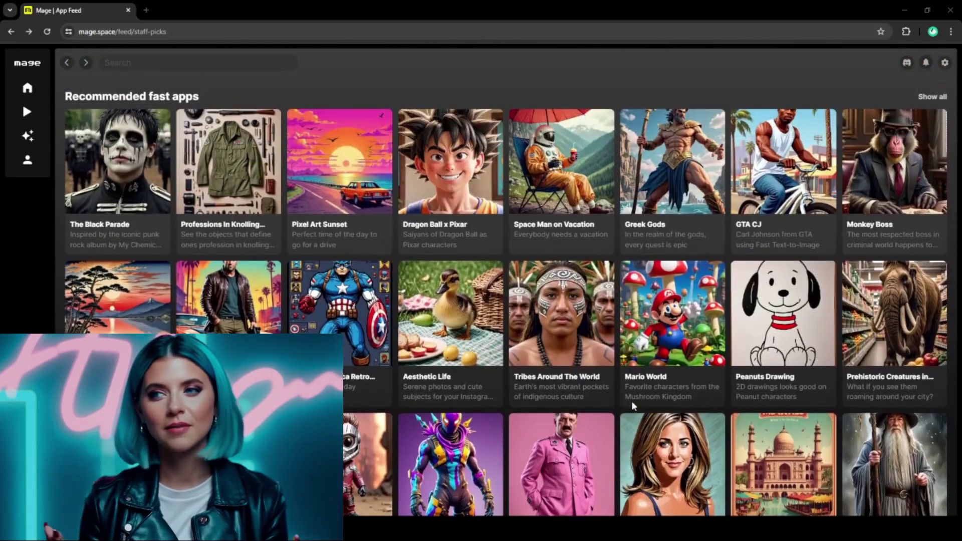
{"action": "left_click", "coordinate": [345, 182]}
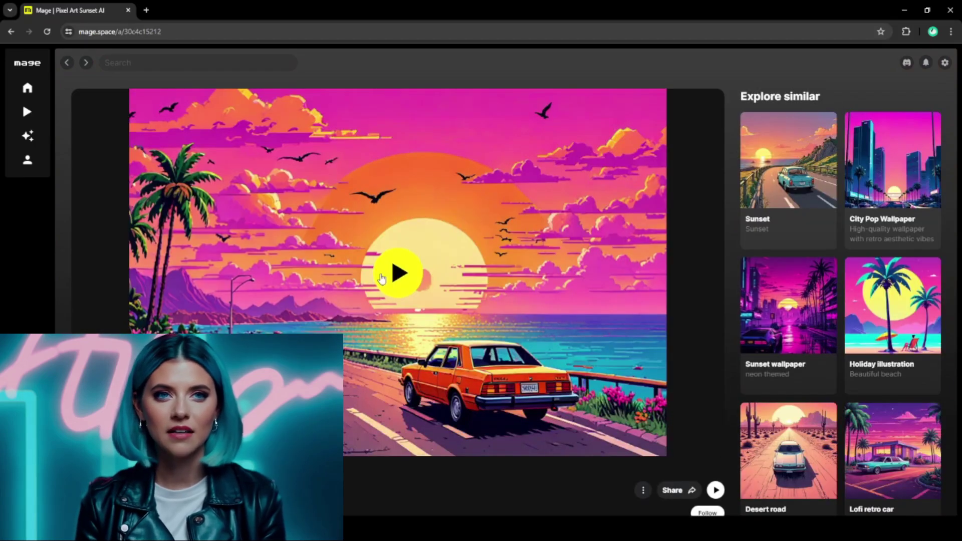
Step: View the sunset image full screen and play through the examples, including City Pop Wallpaper and Holiday
{"action": "left_click", "coordinate": [381, 279]}
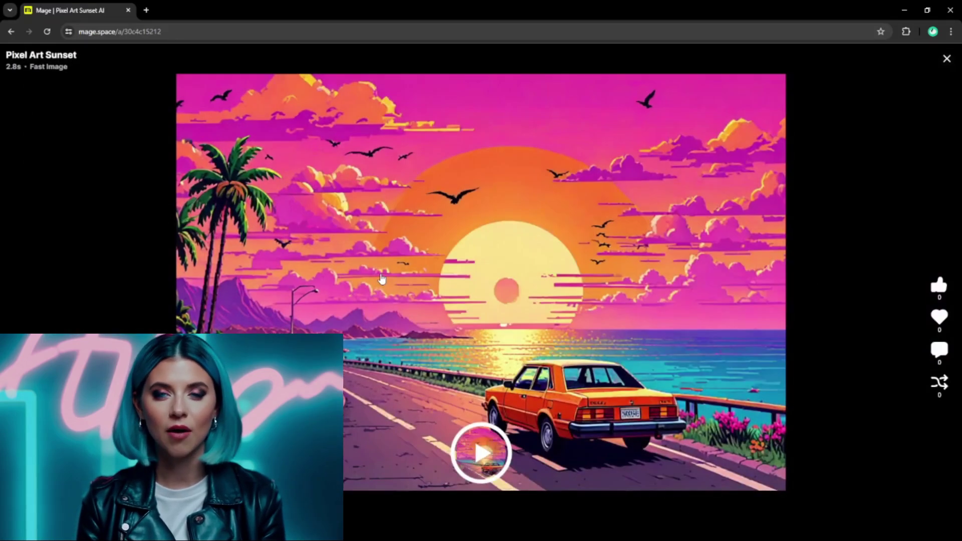
{"action": "left_click", "coordinate": [477, 437]}
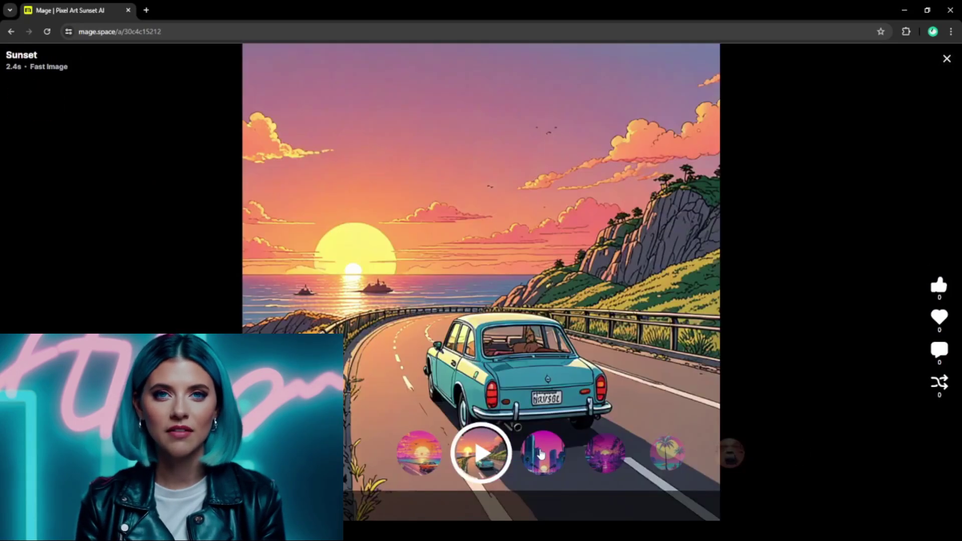
{"action": "left_click", "coordinate": [541, 454]}
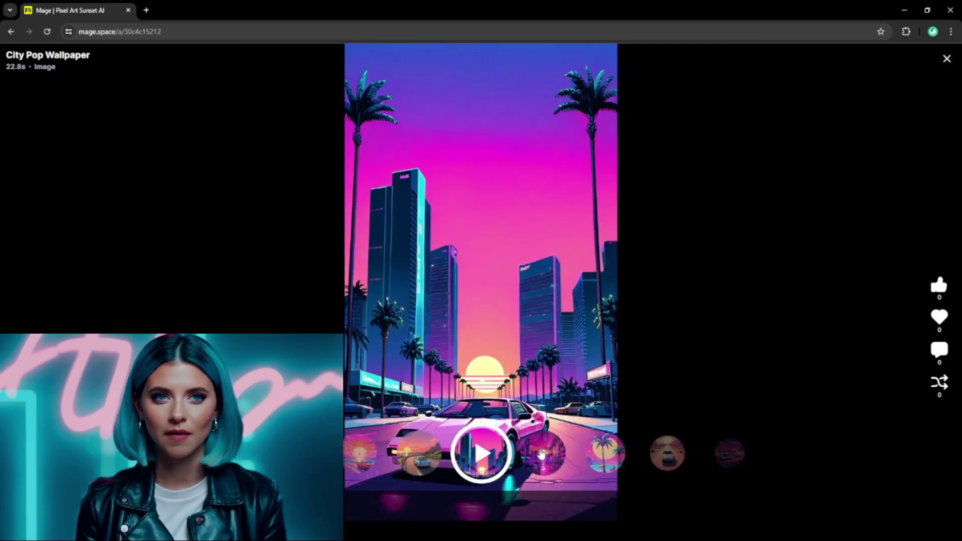
{"action": "left_click", "coordinate": [540, 453]}
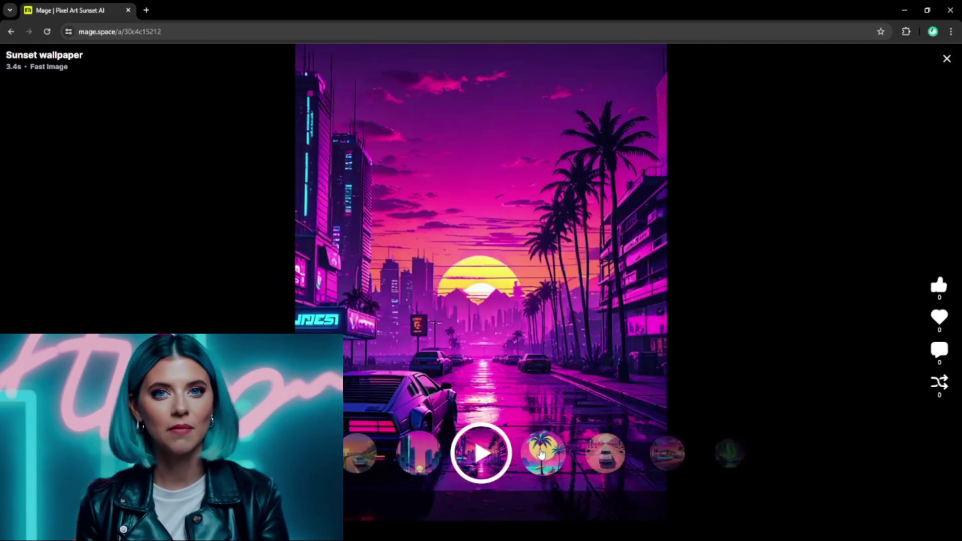
{"action": "left_click", "coordinate": [540, 453]}
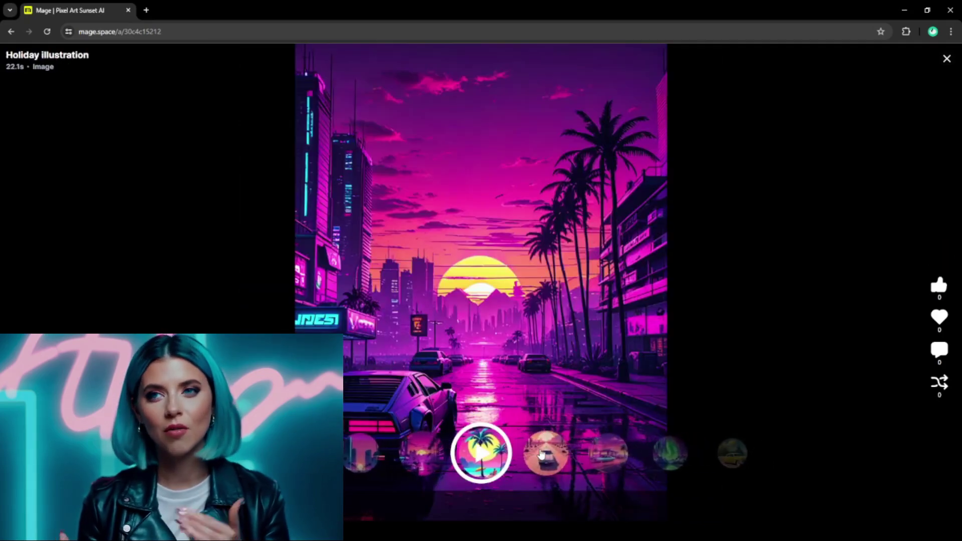
{"action": "left_click", "coordinate": [541, 454]}
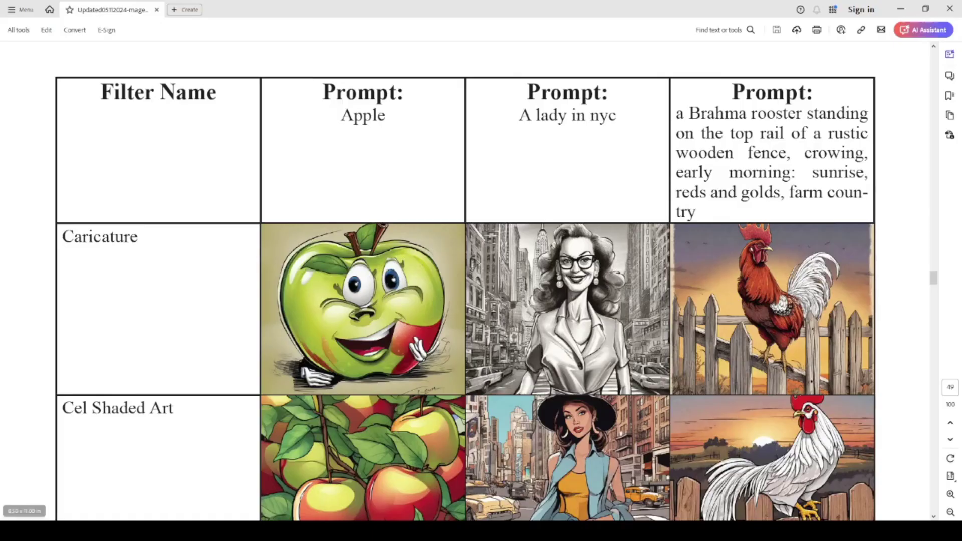
Step: Scroll the filter PDF from page 49 to page 52's Dripping Paint Splatter and Expressionism rows
{"action": "scroll", "coordinate": [466, 281], "scroll_direction": "down", "scroll_amount": 10}
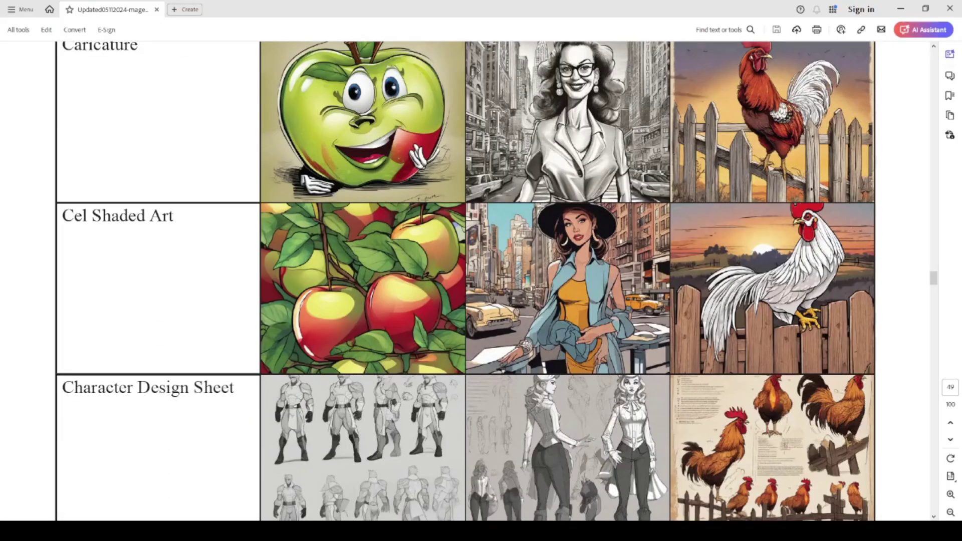
{"action": "scroll", "coordinate": [466, 280], "scroll_direction": "down", "scroll_amount": 15}
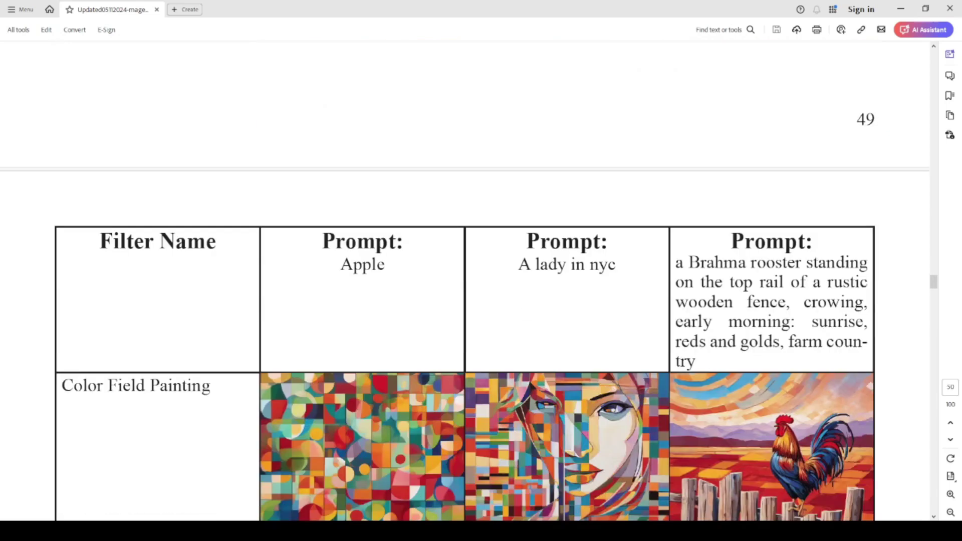
{"action": "scroll", "coordinate": [466, 280], "scroll_direction": "down", "scroll_amount": 18}
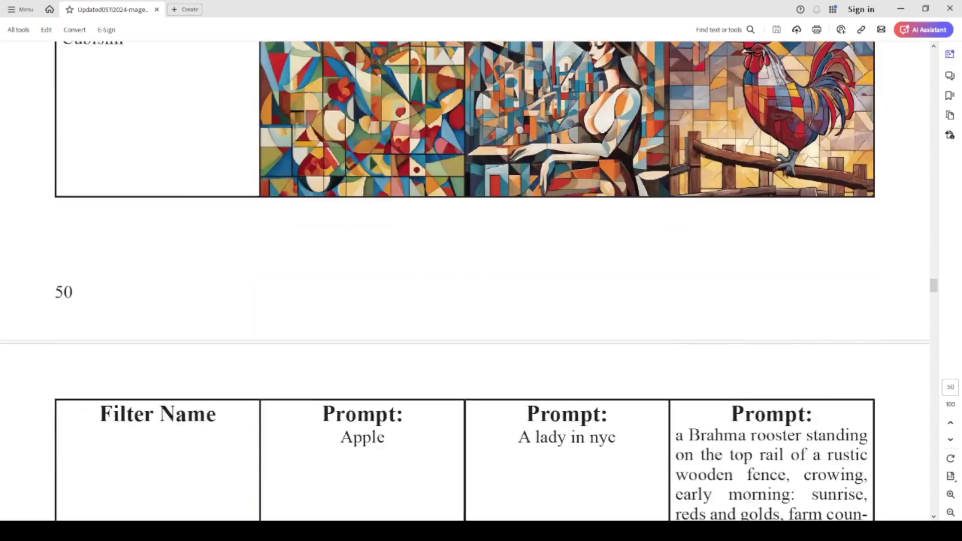
{"action": "scroll", "coordinate": [465, 281], "scroll_direction": "down", "scroll_amount": 18}
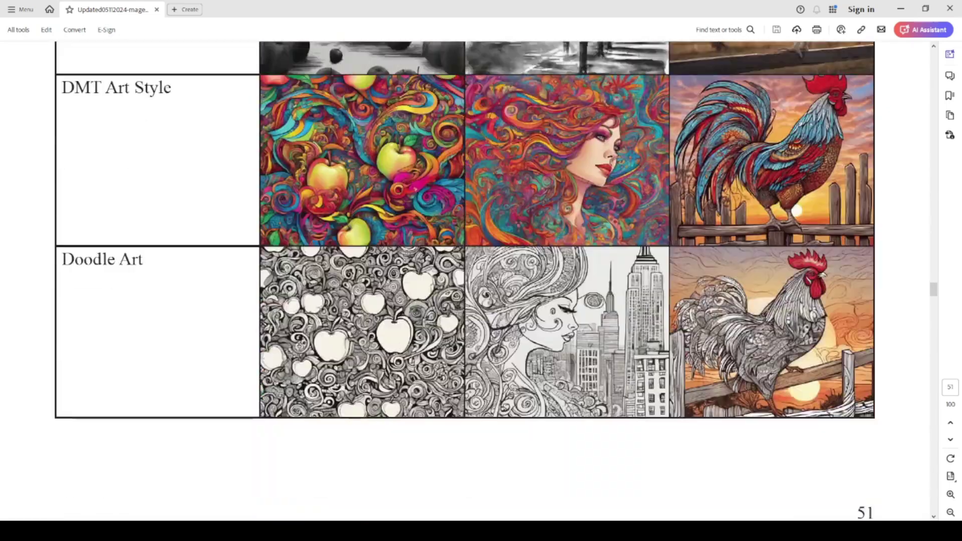
{"action": "scroll", "coordinate": [466, 280], "scroll_direction": "down", "scroll_amount": 18}
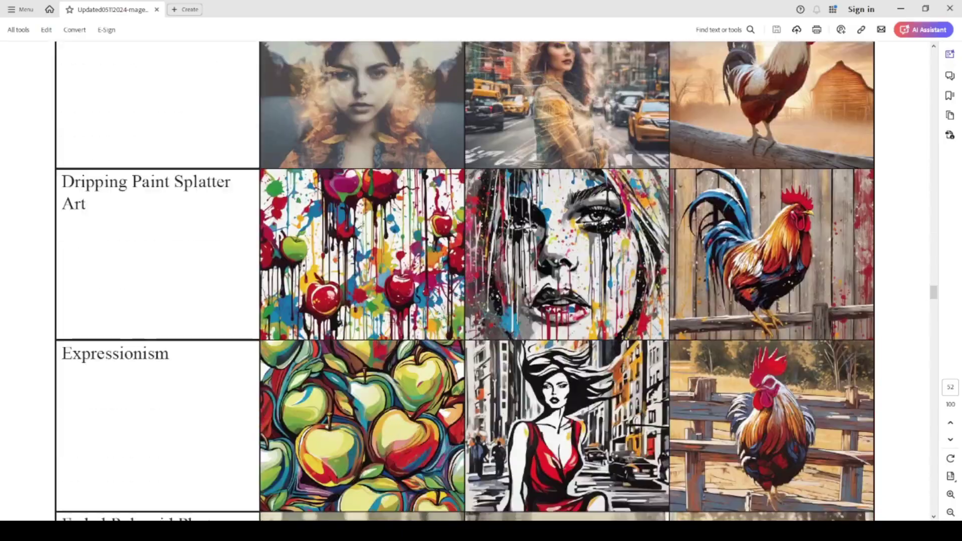
{"action": "scroll", "coordinate": [466, 280], "scroll_direction": "down", "scroll_amount": 5}
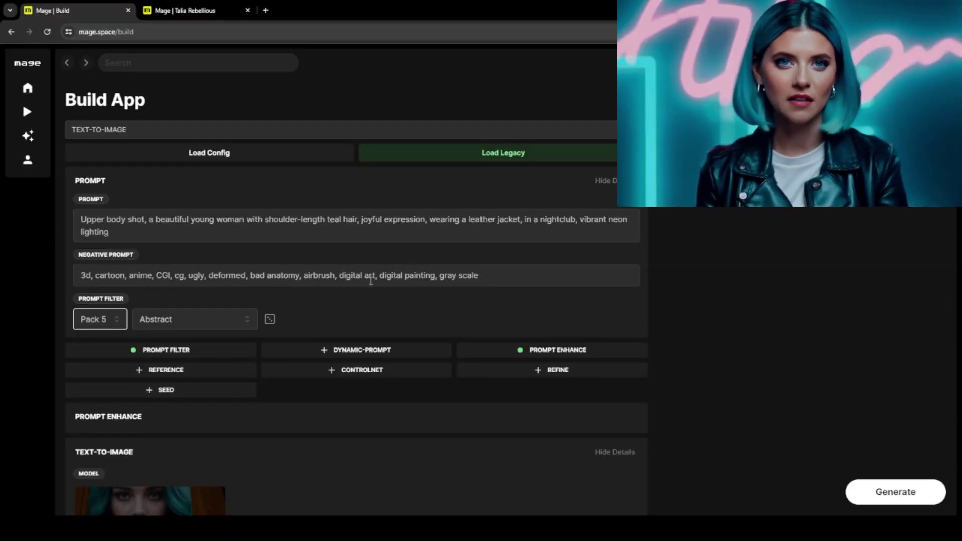
Step: Browse the model gallery via Select Model, view the Import Model form, then return to Build settings
{"action": "scroll", "coordinate": [371, 280], "scroll_direction": "down", "scroll_amount": 2}
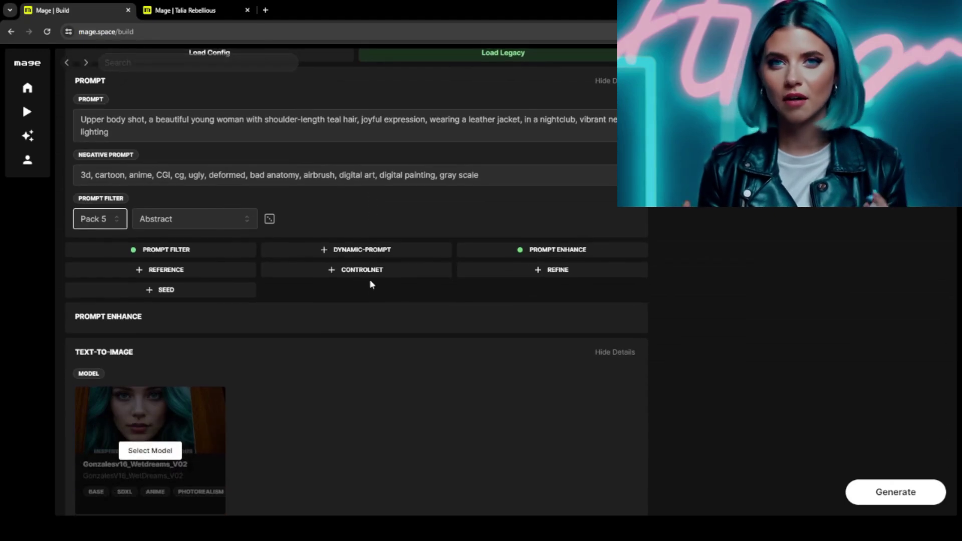
{"action": "left_click", "coordinate": [149, 452]}
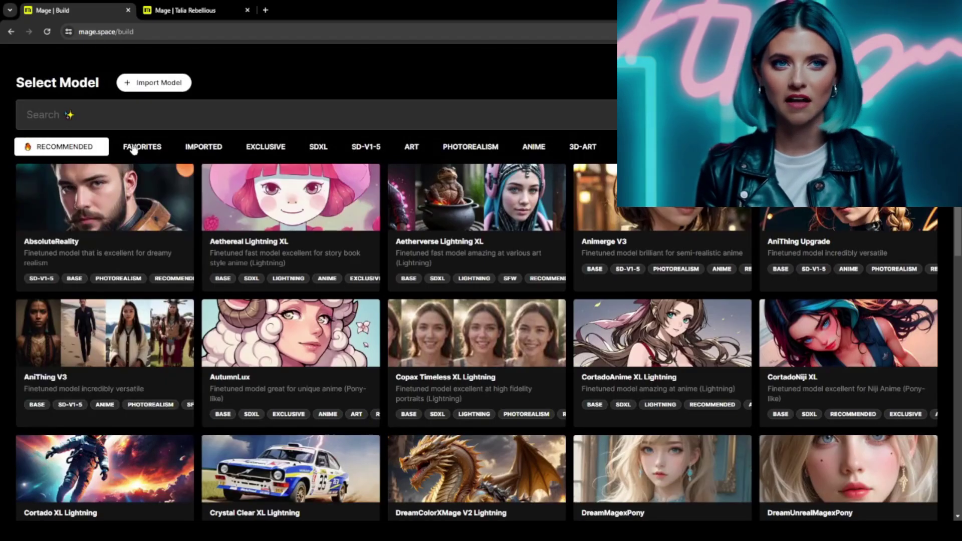
{"action": "scroll", "coordinate": [135, 150], "scroll_direction": "down", "scroll_amount": 6}
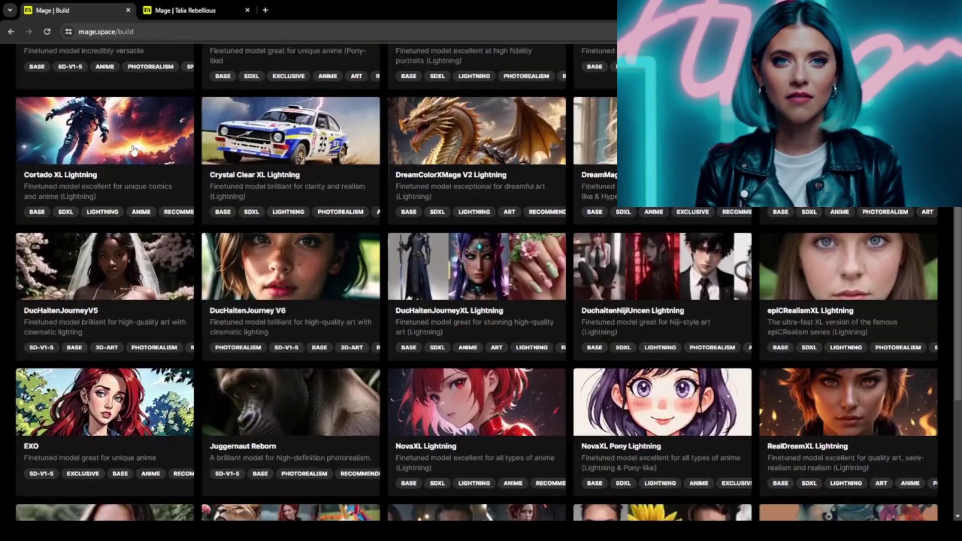
{"action": "scroll", "coordinate": [134, 150], "scroll_direction": "down", "scroll_amount": 5}
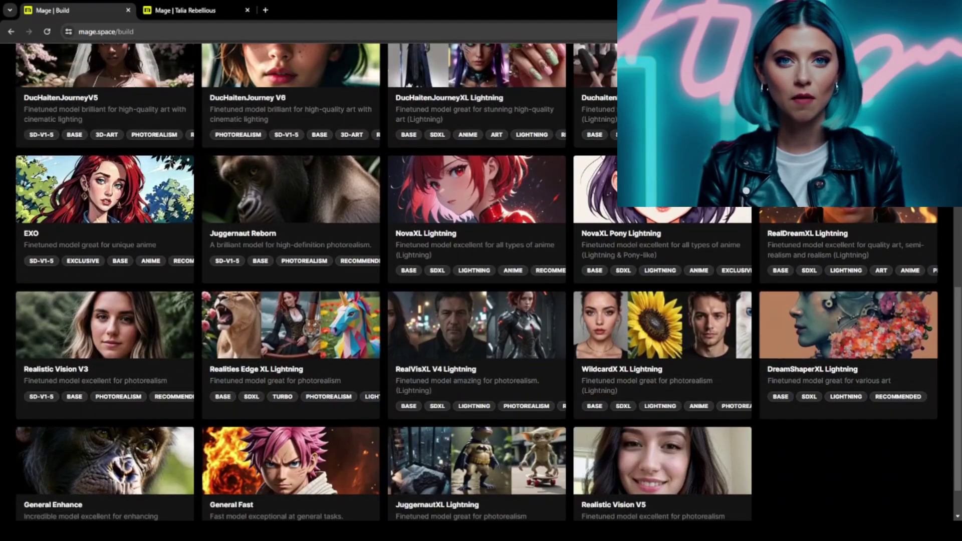
{"action": "scroll", "coordinate": [796, 434], "scroll_direction": "up", "scroll_amount": 11}
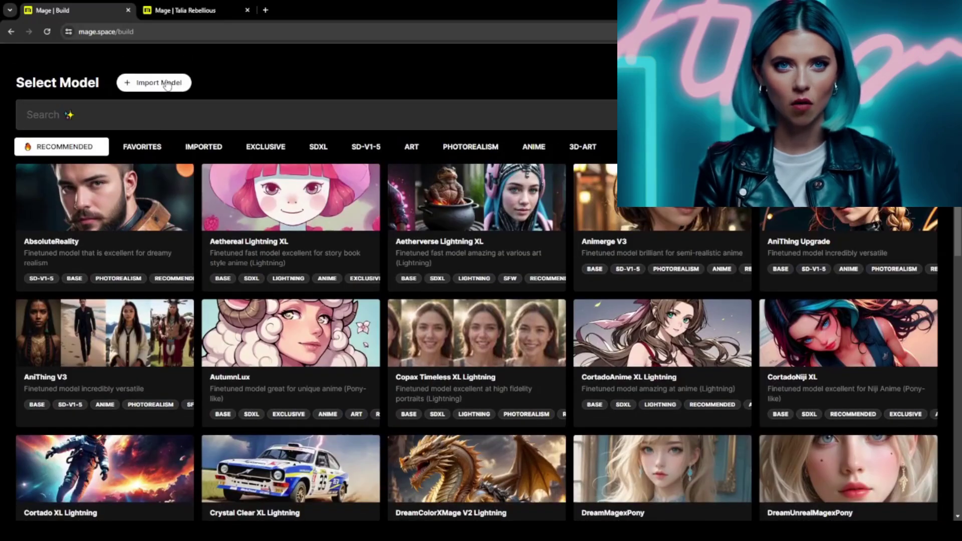
{"action": "left_click", "coordinate": [169, 83]}
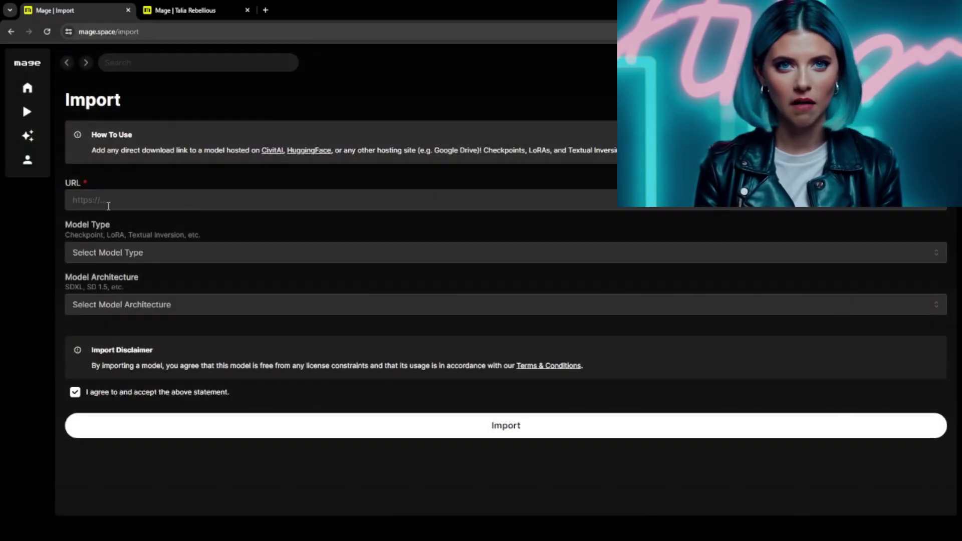
{"action": "left_click", "coordinate": [65, 63]}
Step: Turn Clip Skip on, raise guidance toward Normal, and set generation steps to 18
{"action": "scroll", "coordinate": [268, 344], "scroll_direction": "down", "scroll_amount": 10}
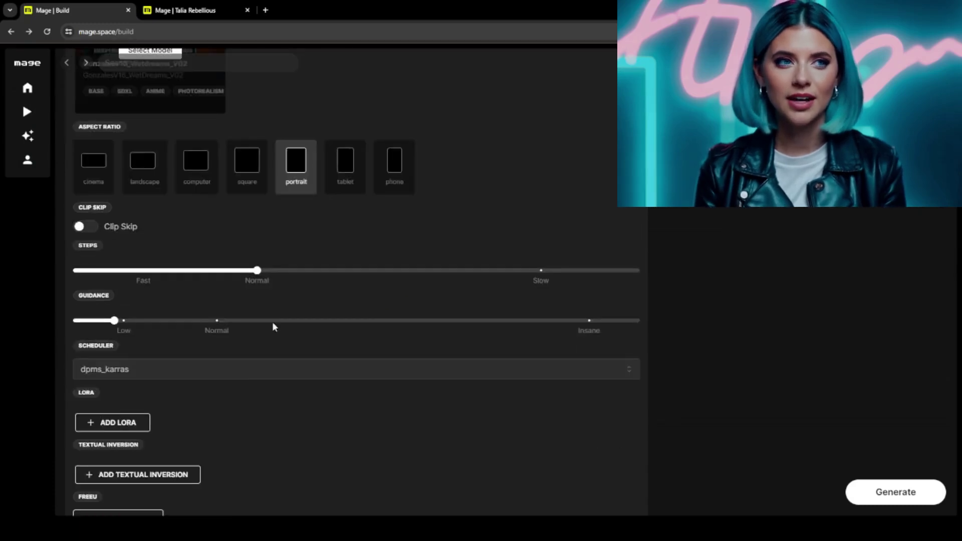
{"action": "mouse_move", "coordinate": [257, 272]}
{"action": "left_click_drag", "start_coordinate": [257, 272], "coordinate": [495, 276]}
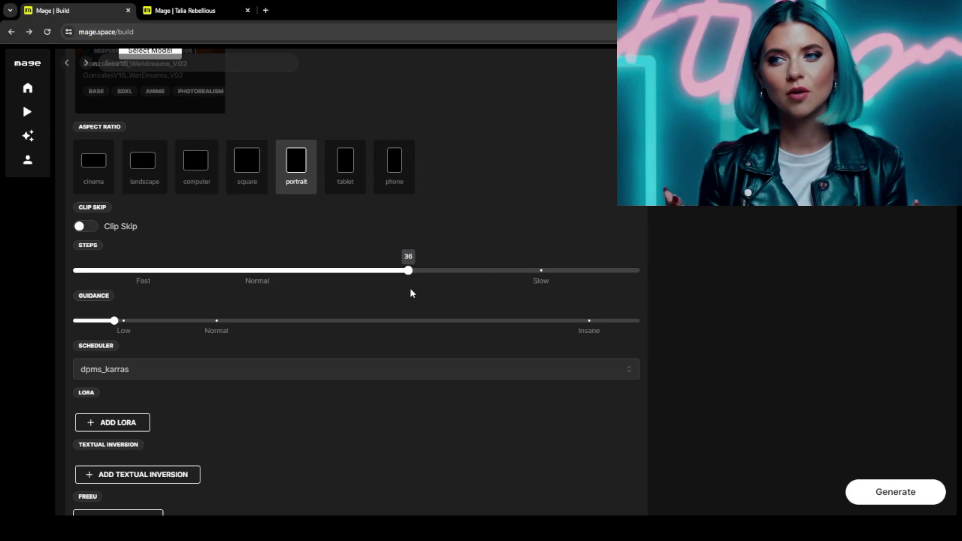
{"action": "left_click", "coordinate": [260, 273]}
{"action": "left_click", "coordinate": [88, 228]}
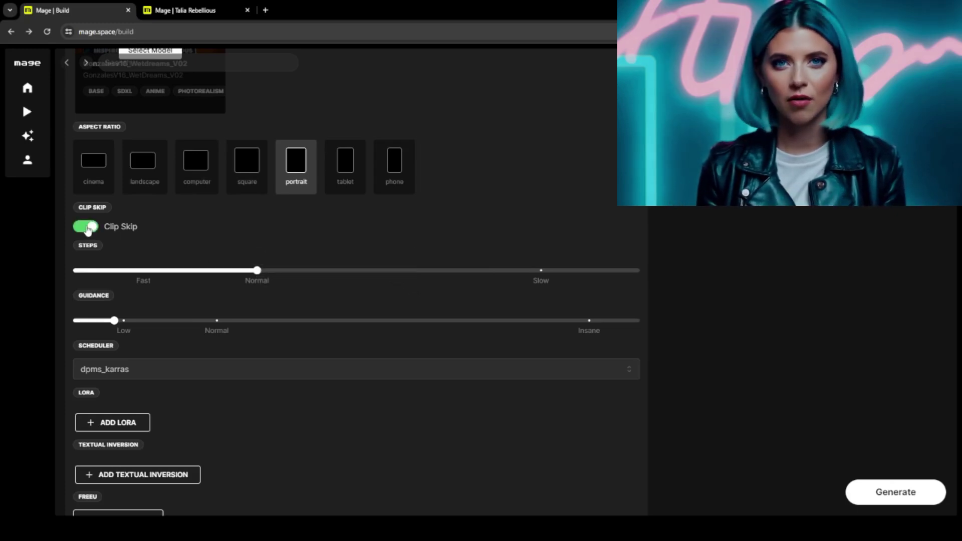
{"action": "mouse_move", "coordinate": [115, 323]}
{"action": "left_mouse_down"}
{"action": "mouse_move", "coordinate": [179, 331]}
{"action": "mouse_move", "coordinate": [116, 325]}
{"action": "left_mouse_up"}
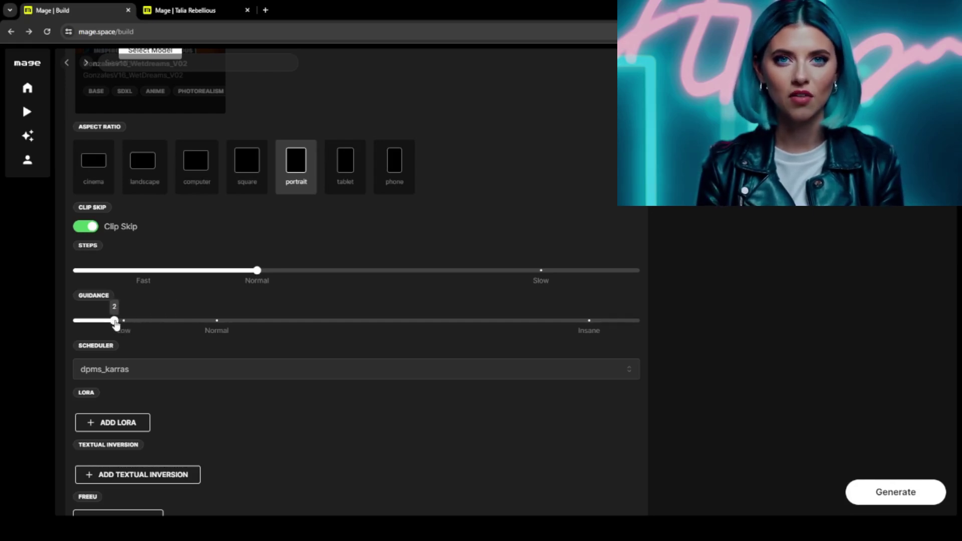
{"action": "mouse_move", "coordinate": [257, 273]}
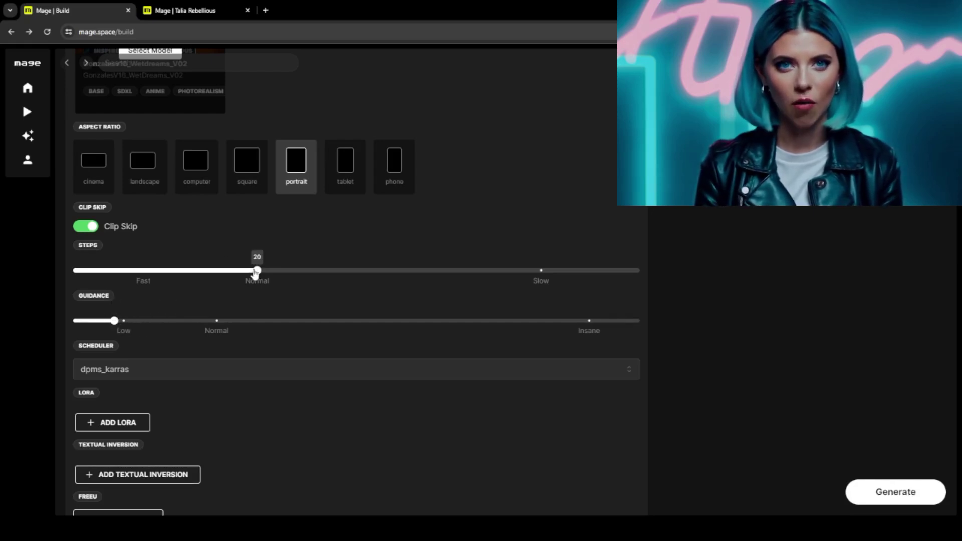
{"action": "left_click_drag", "start_coordinate": [258, 273], "coordinate": [238, 279]}
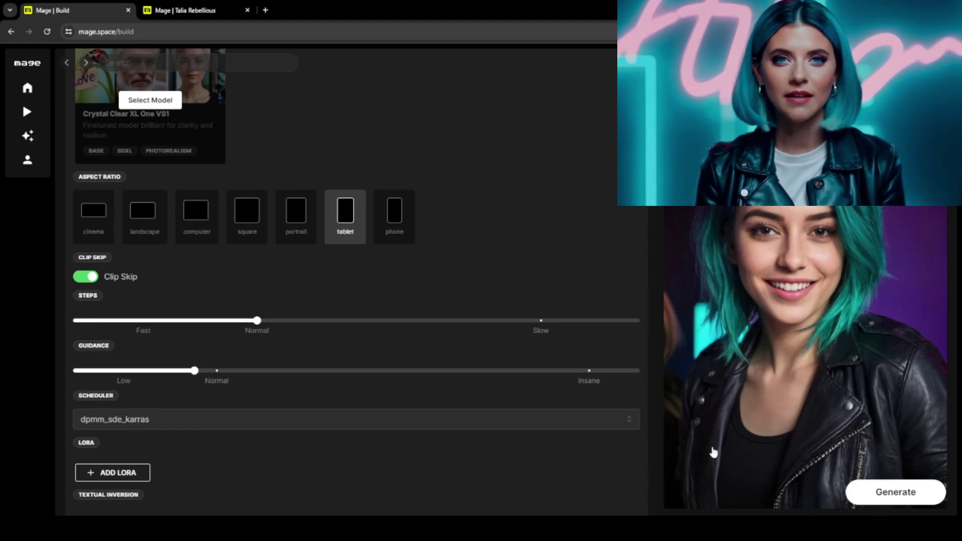
Step: Generate a new portrait with current settings, then toggle Clip Skip off and on, leaving it enabled
{"action": "left_click", "coordinate": [897, 499]}
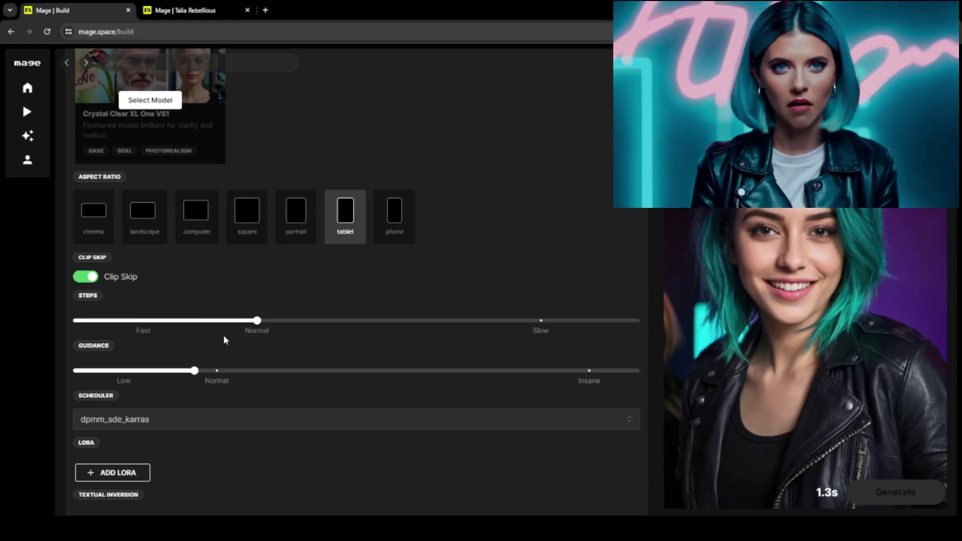
{"action": "left_click", "coordinate": [86, 283]}
{"action": "left_click", "coordinate": [86, 283]}
{"action": "left_click", "coordinate": [86, 283]}
{"action": "left_click", "coordinate": [86, 283]}
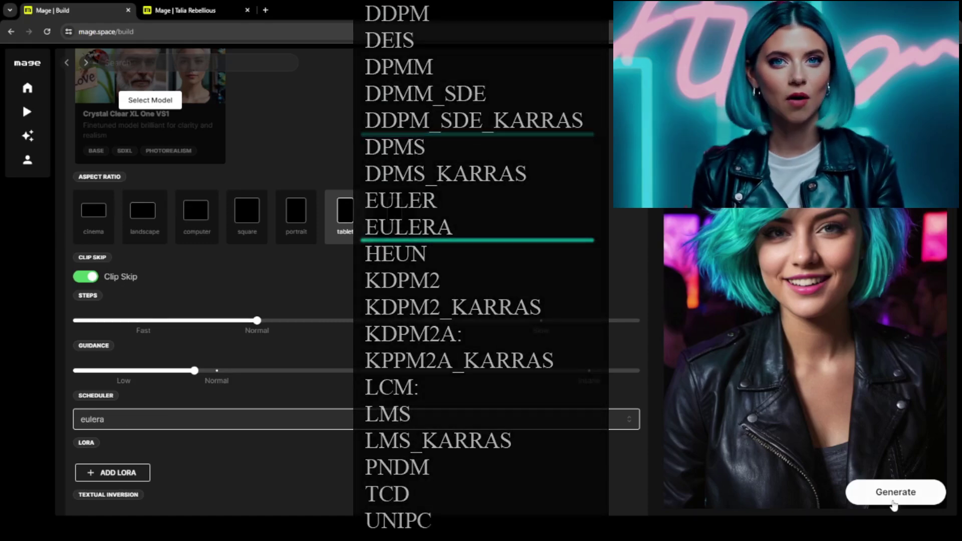
Step: Switch the scheduler to eulera for a vivid blacklight portrait, then scroll back to the Prompt section
{"action": "left_click", "coordinate": [862, 486]}
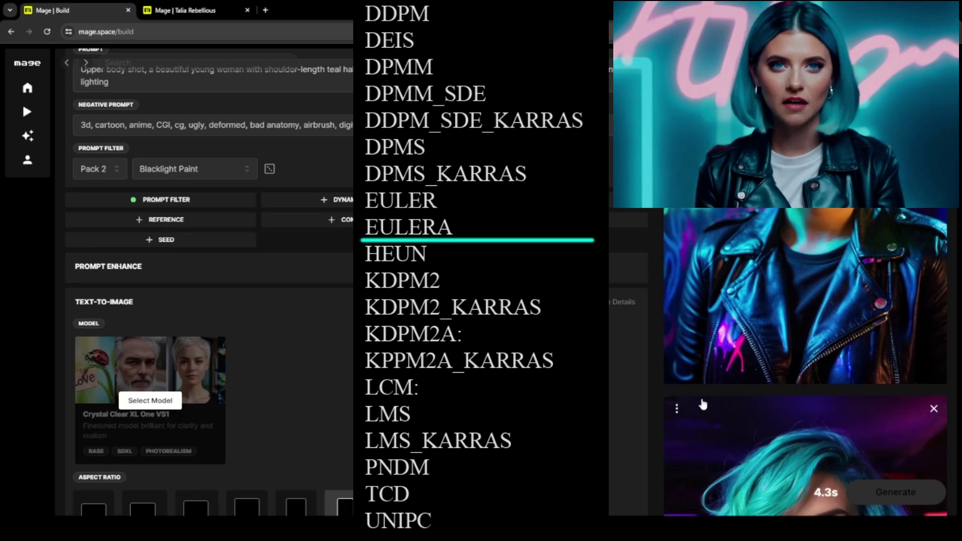
{"action": "scroll", "coordinate": [161, 479], "scroll_direction": "down", "scroll_amount": 3}
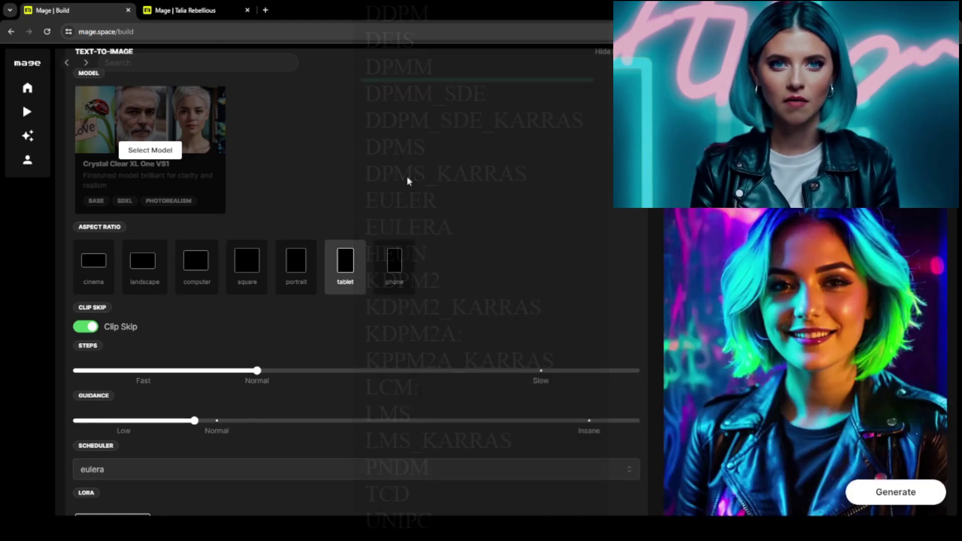
{"action": "scroll", "coordinate": [427, 224], "scroll_direction": "up", "scroll_amount": 5}
{"action": "scroll", "coordinate": [514, 232], "scroll_direction": "up", "scroll_amount": 2}
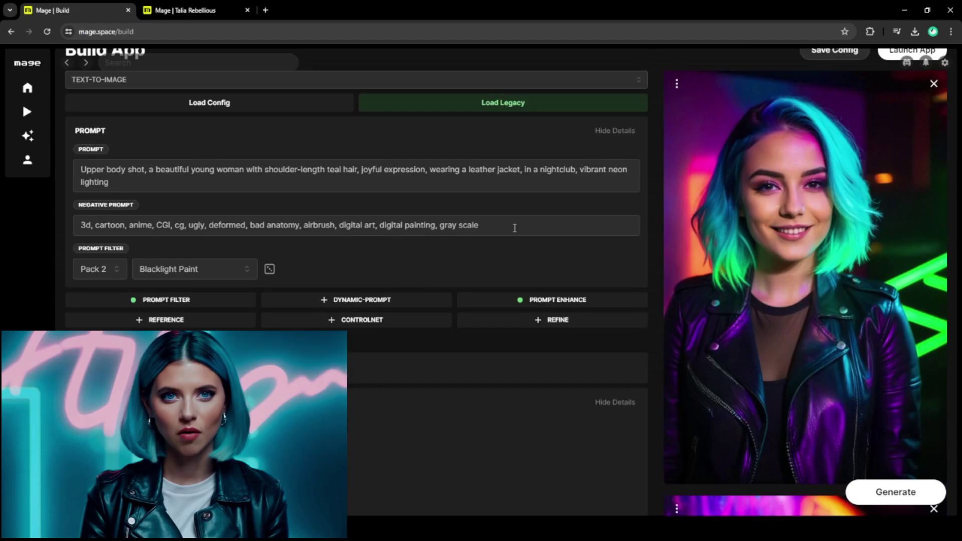